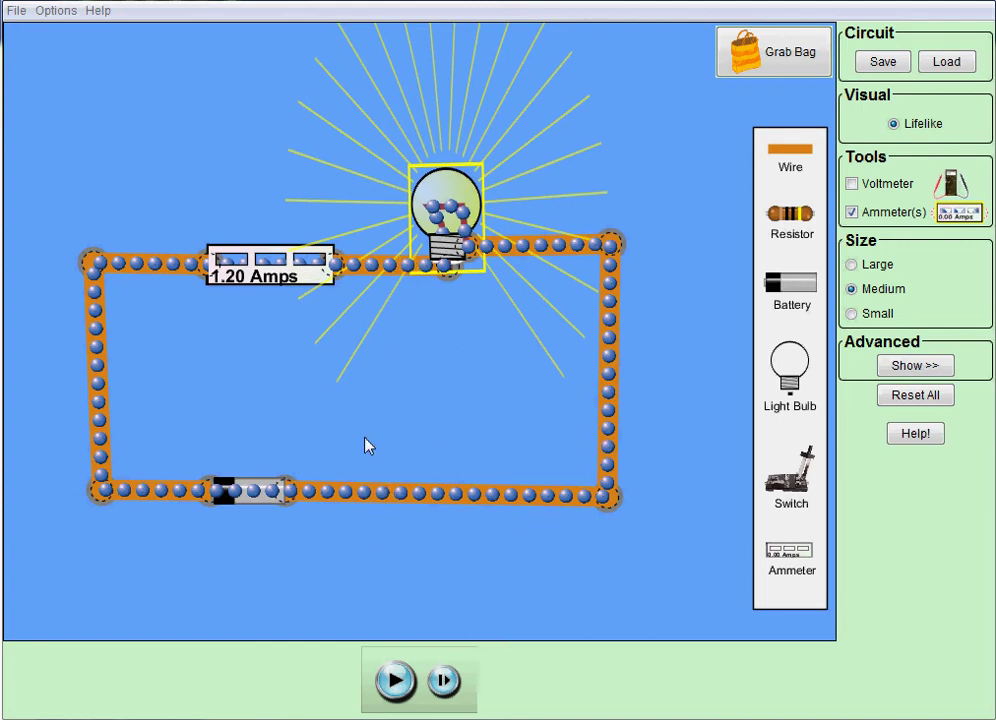
Step: Check the battery stays at 12.0 V and the bulb at 10.0 Ω
right_click(272, 499)
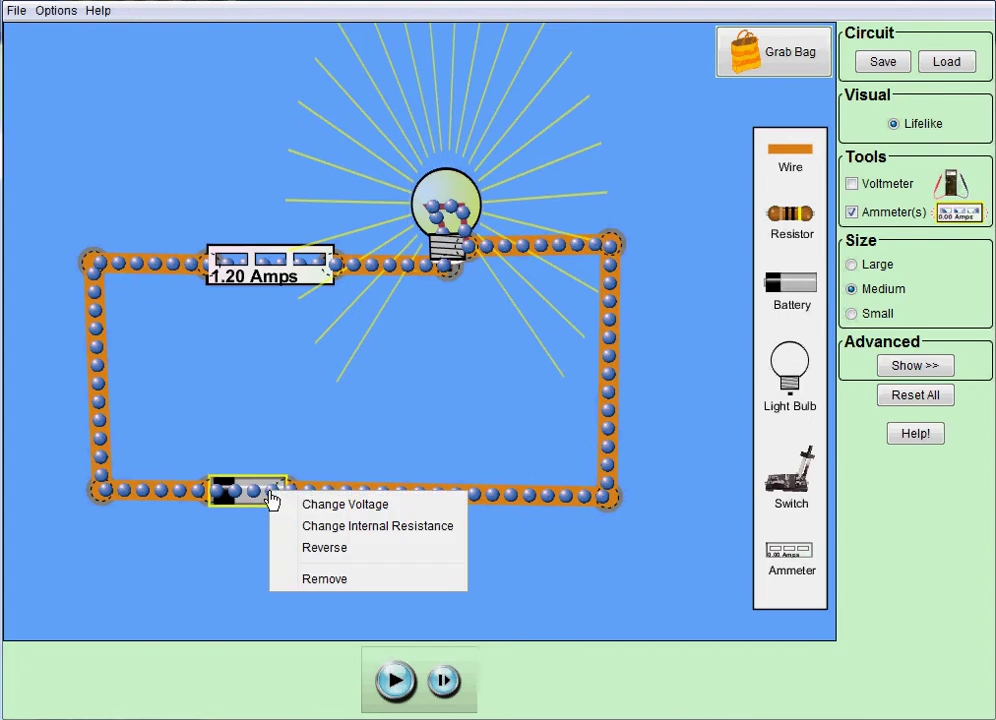
left_click(325, 506)
left_click(498, 411)
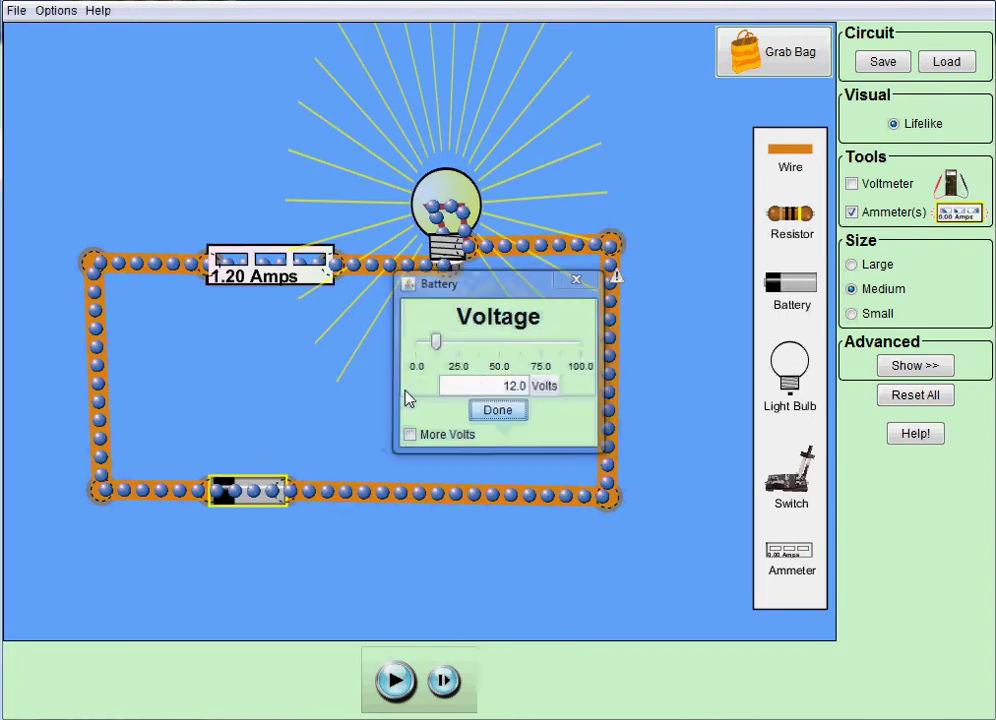
right_click(452, 216)
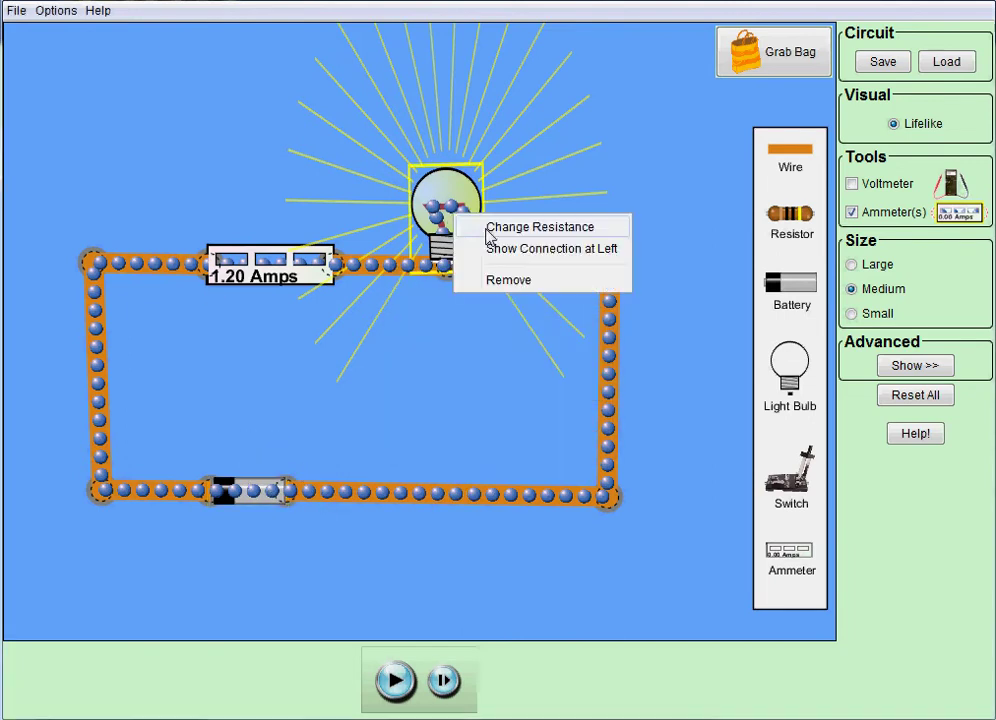
left_click(487, 228)
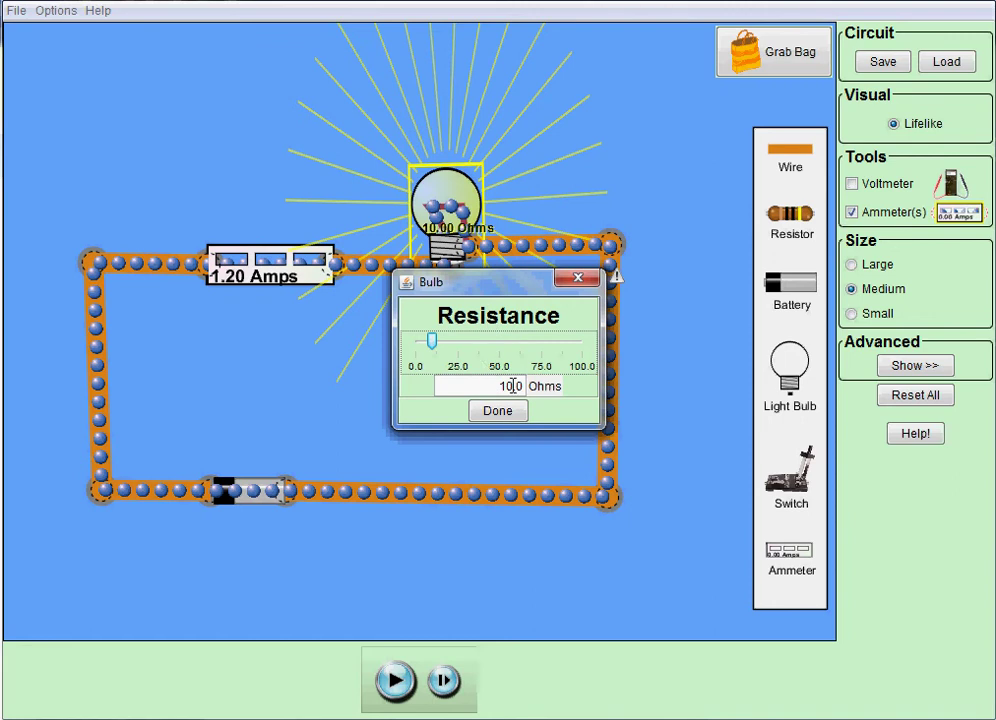
left_click(486, 416)
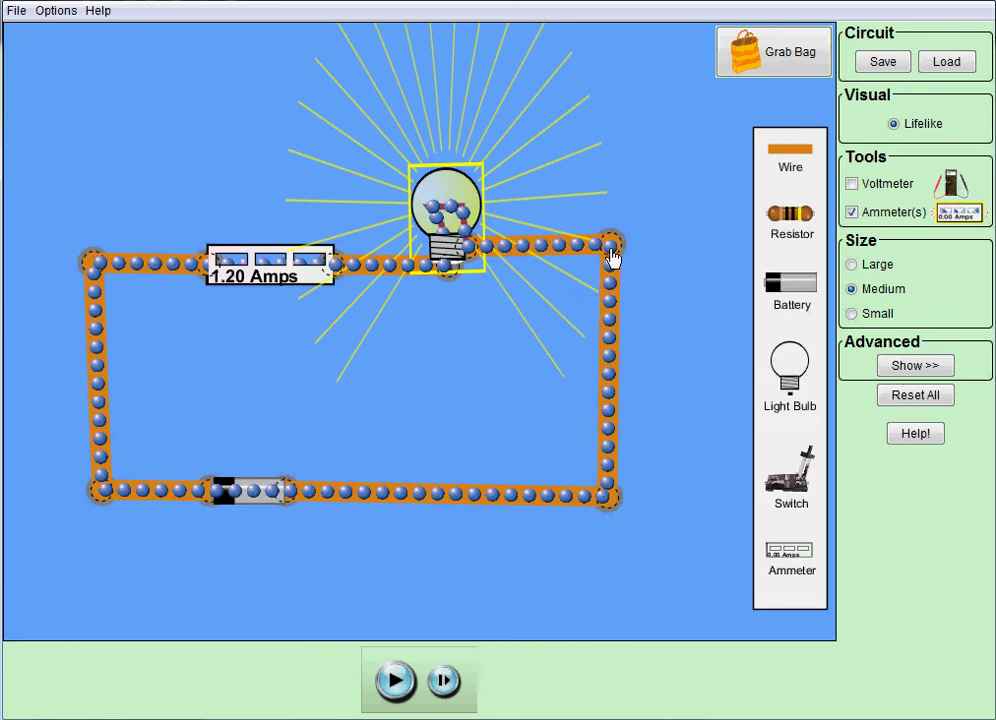
Step: Split the top-right corner, delete the short wire right of the bulb, and reattach the loose end to the bulb
right_click(612, 258)
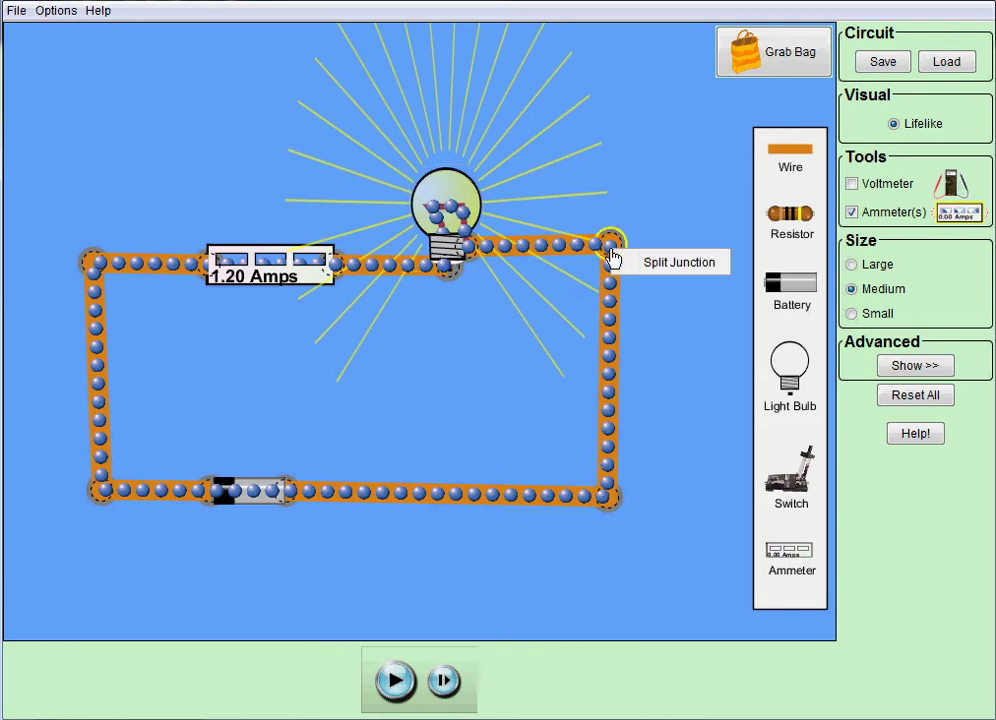
left_click(661, 266)
left_click_drag(608, 262, 651, 318)
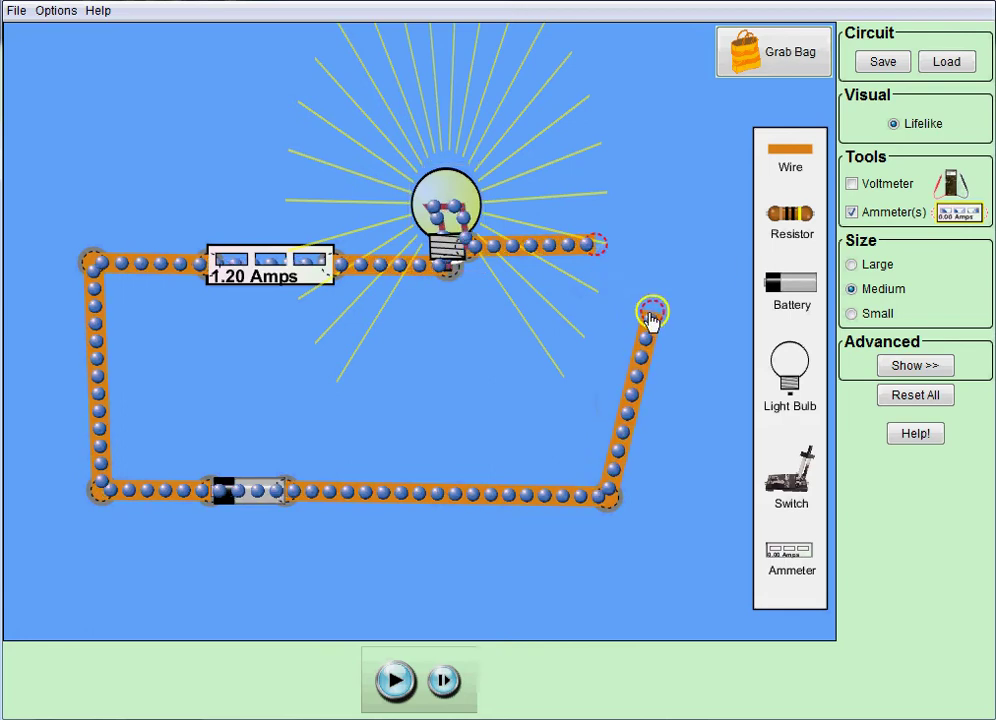
right_click(536, 258)
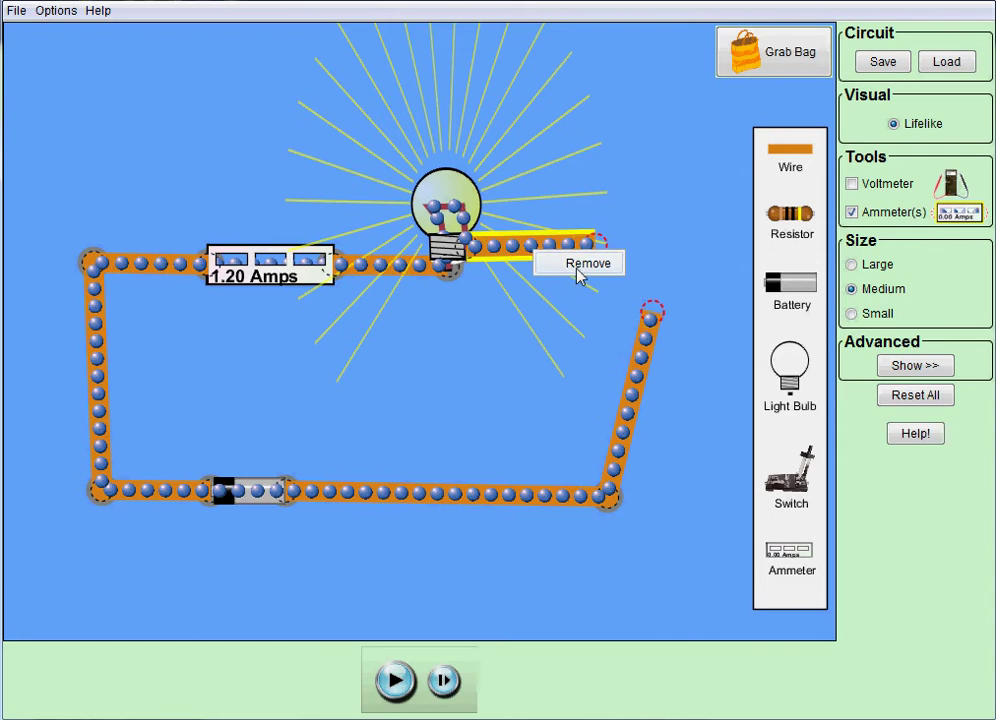
left_click(586, 264)
left_click_drag(643, 318, 458, 280)
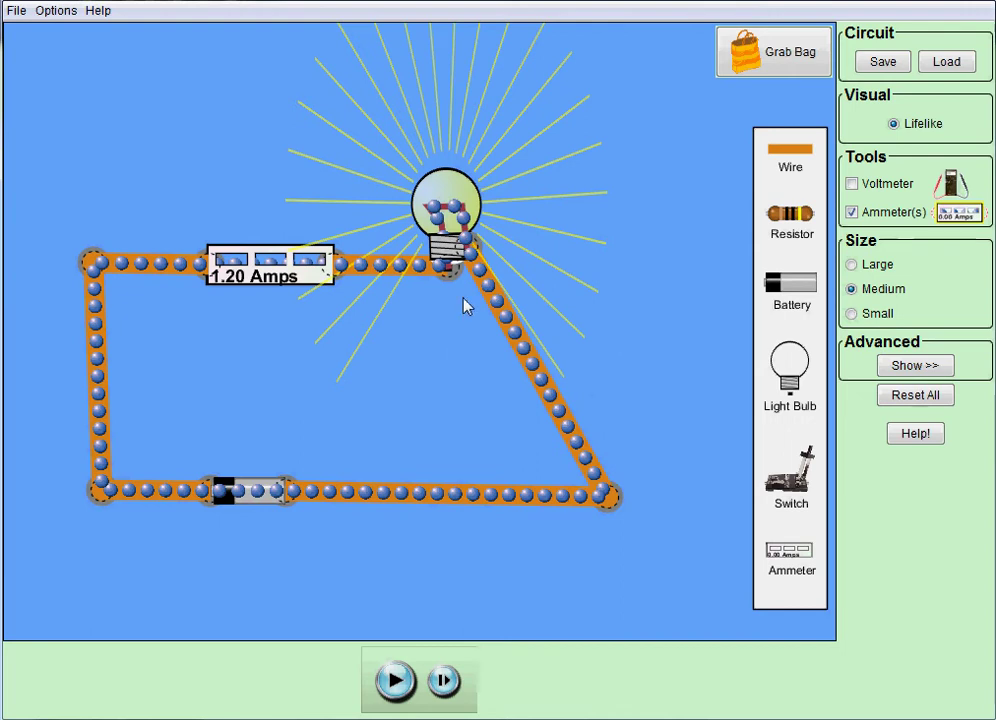
Step: Detach the return wire from the bulb's terminal and move its free end out to the right
right_click(470, 256)
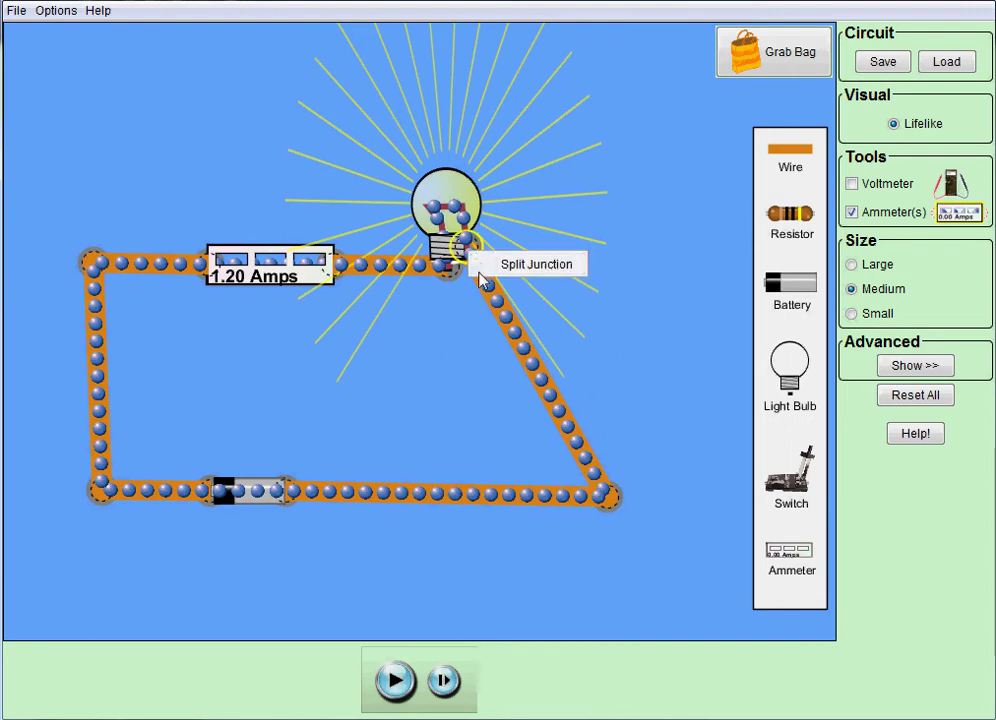
left_click(507, 266)
left_click_drag(478, 270, 629, 268)
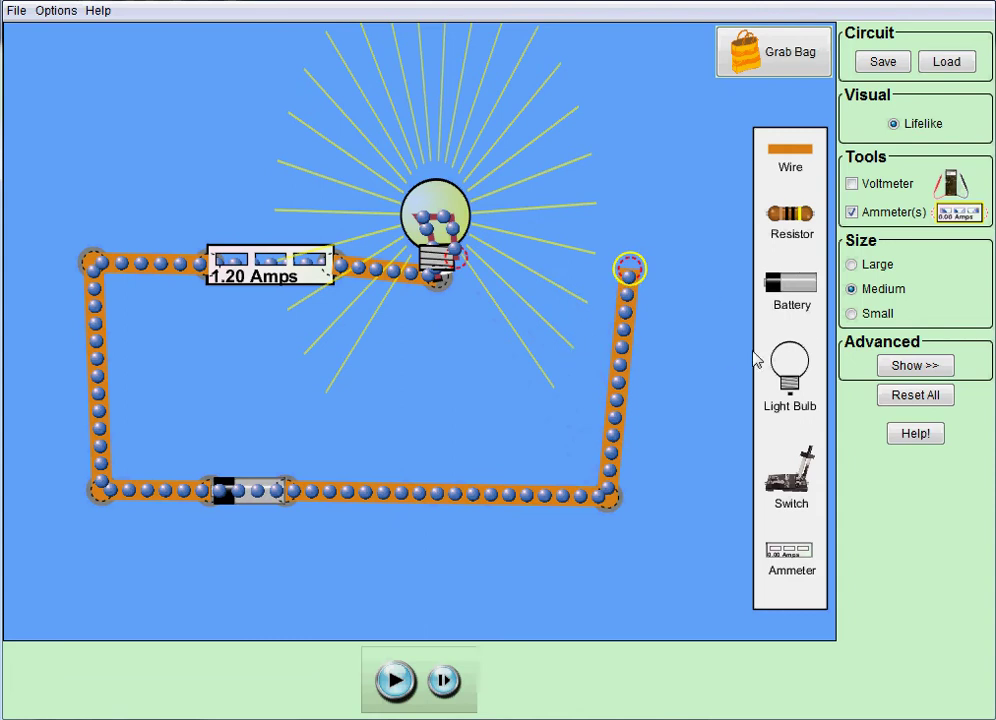
Step: Place a second light bulb on the loose wire end and wire it to the first bulb
left_click_drag(757, 360, 602, 125)
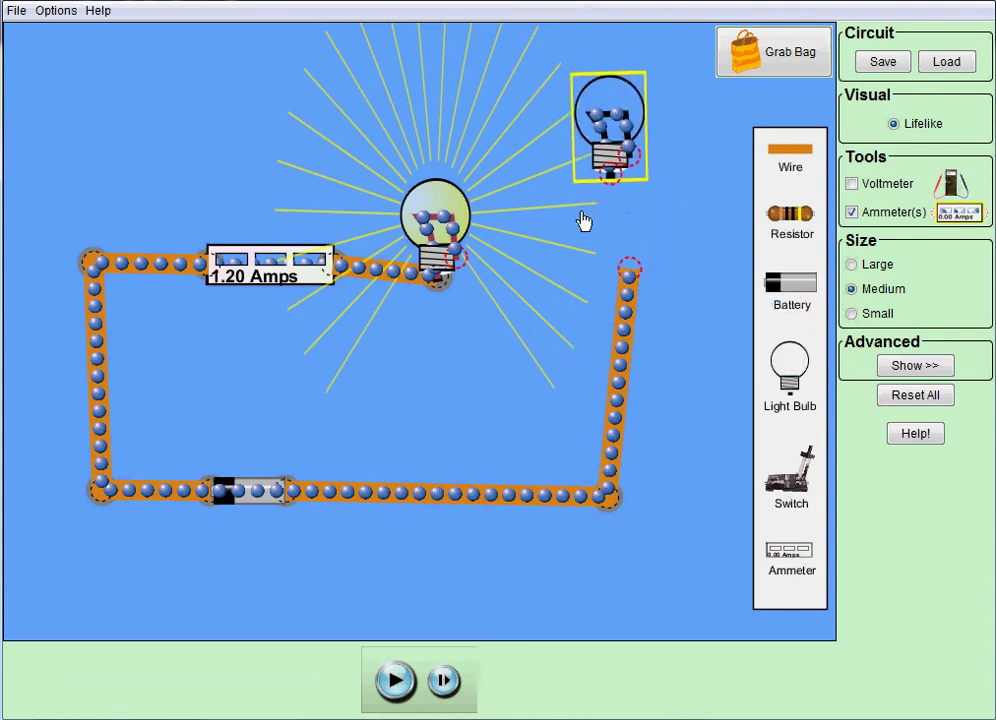
left_click_drag(583, 221, 637, 336)
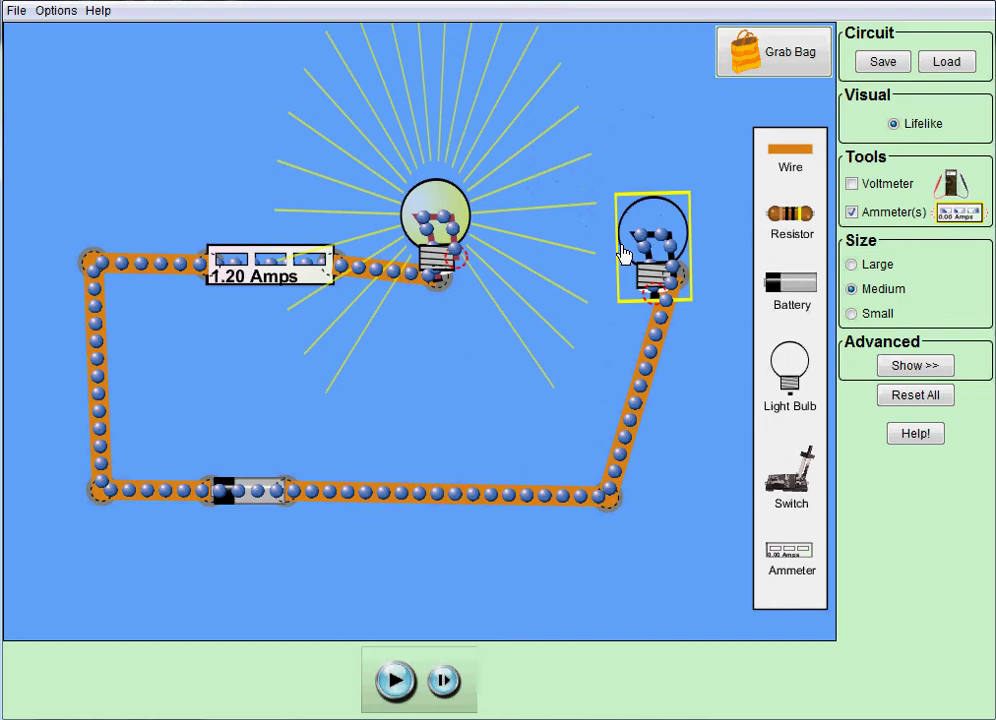
mouse_move(622, 253)
left_mouse_down()
mouse_move(582, 245)
mouse_move(610, 251)
left_mouse_up()
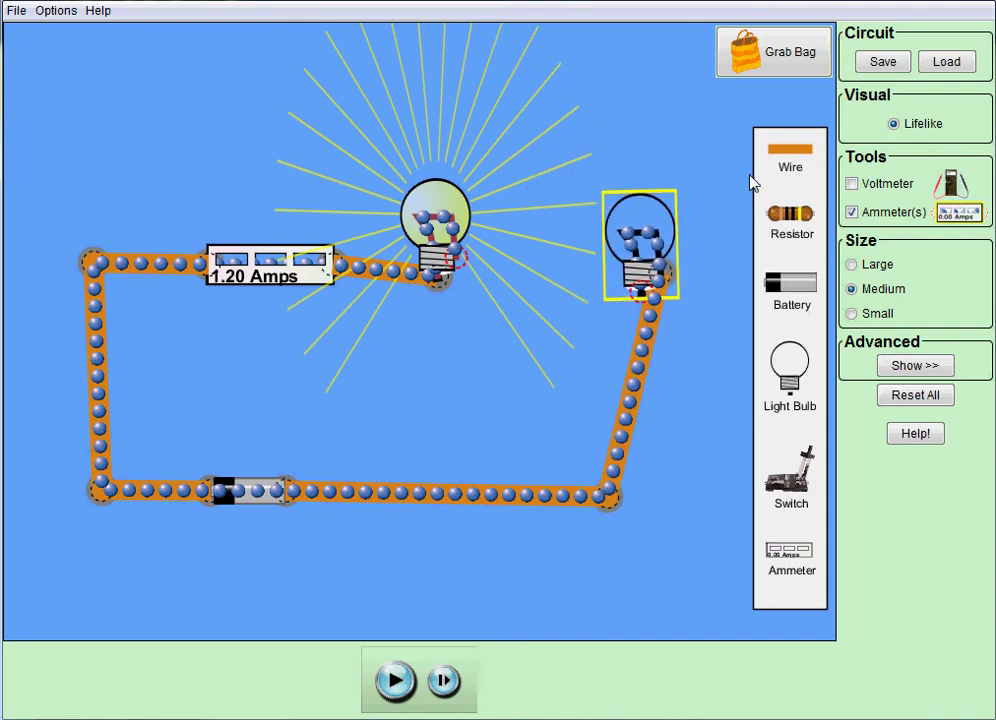
left_click_drag(795, 158, 607, 285)
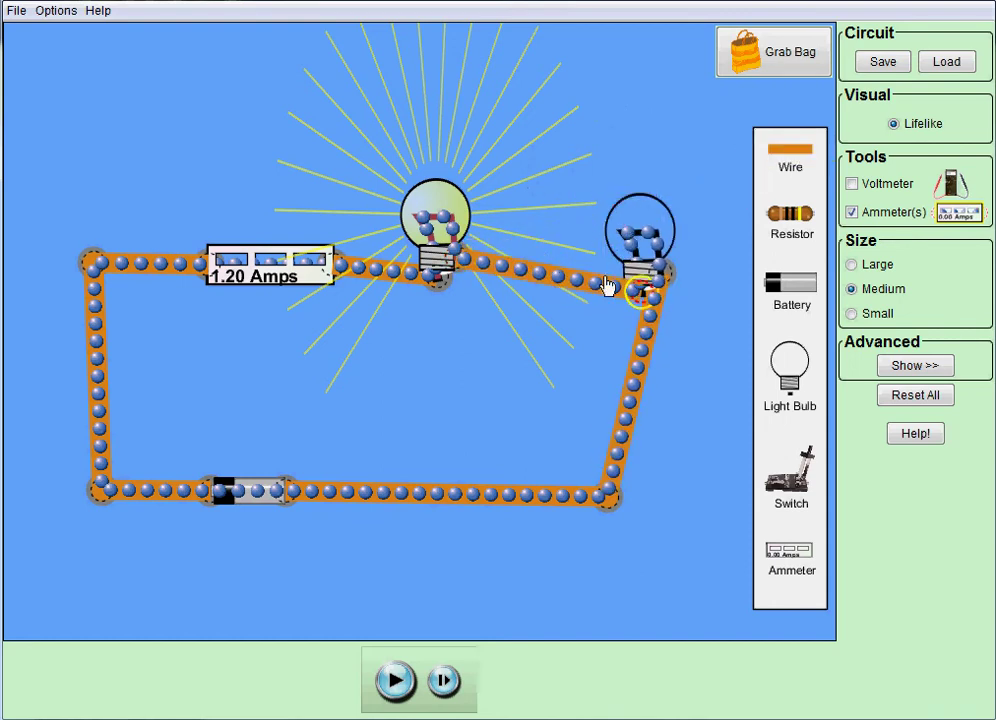
Step: Split the bottom-right corner, add a third bulb there, and join the bottom wire to close the loop
right_click(604, 498)
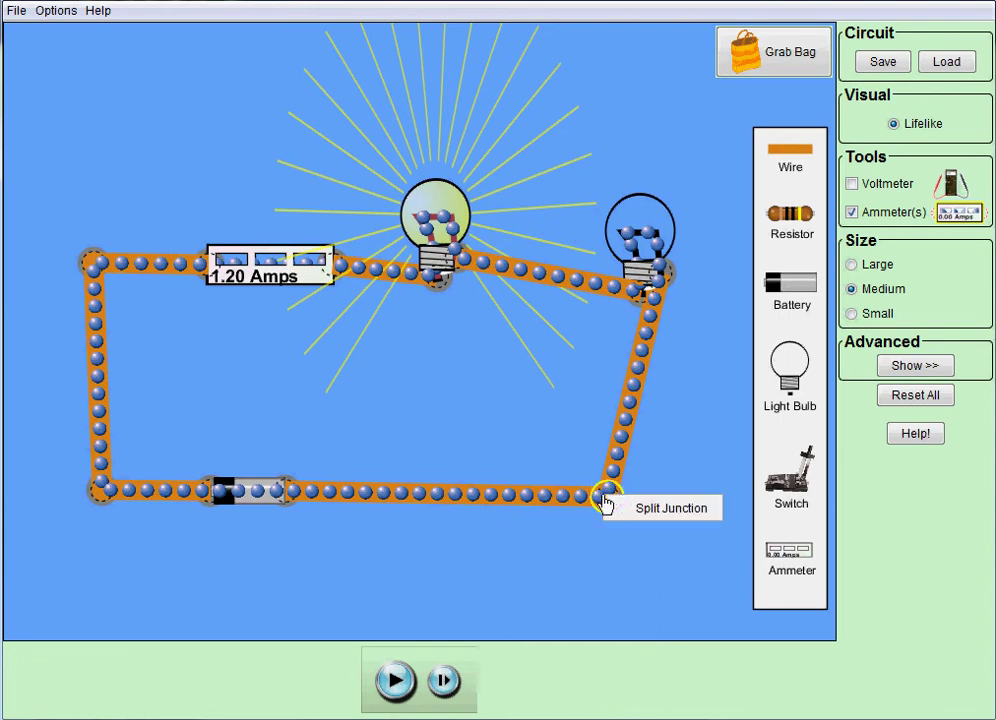
left_click(632, 514)
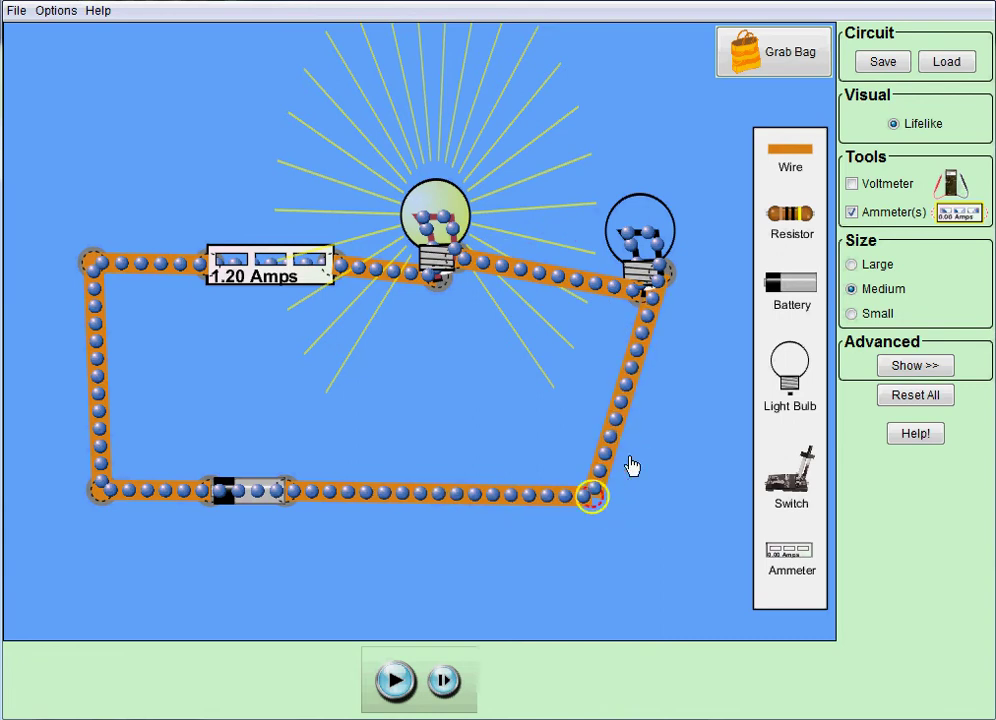
left_click_drag(606, 492, 679, 458)
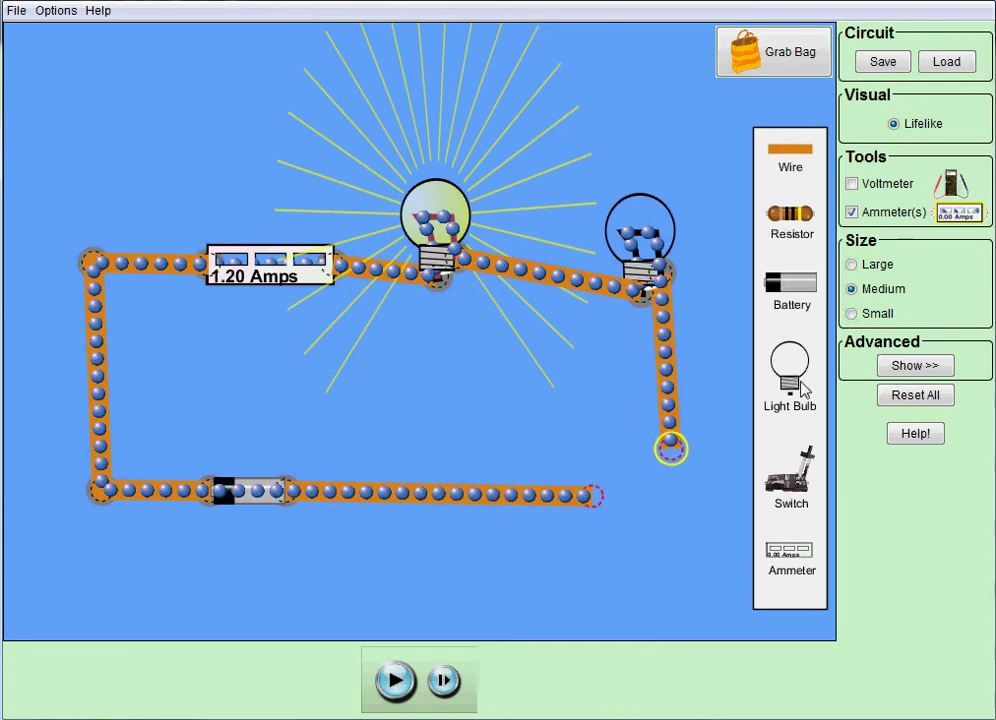
left_click_drag(786, 380, 662, 468)
left_click_drag(593, 494, 640, 478)
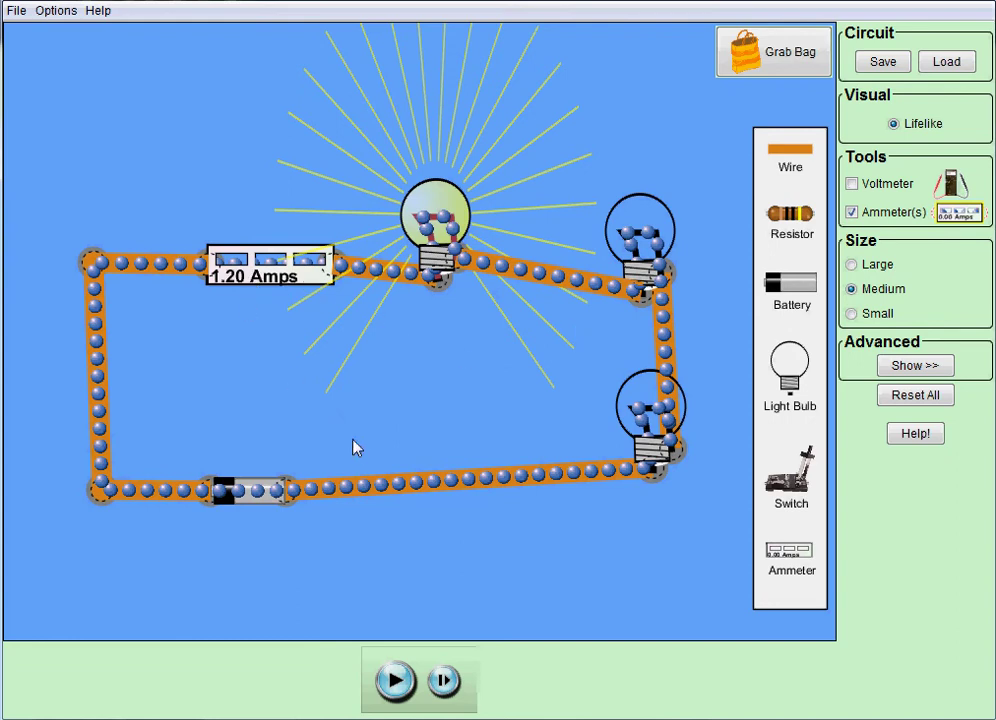
Step: Resume the simulation to get 0.40 A and shift the lower-right bulb left
left_click(396, 680)
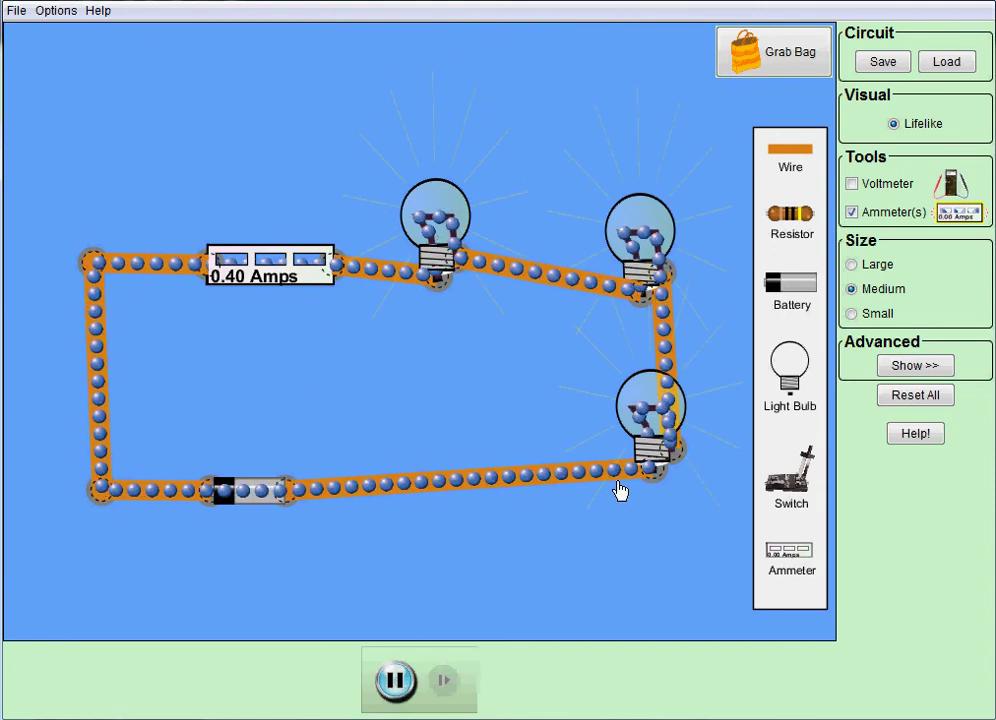
left_click_drag(645, 455, 578, 464)
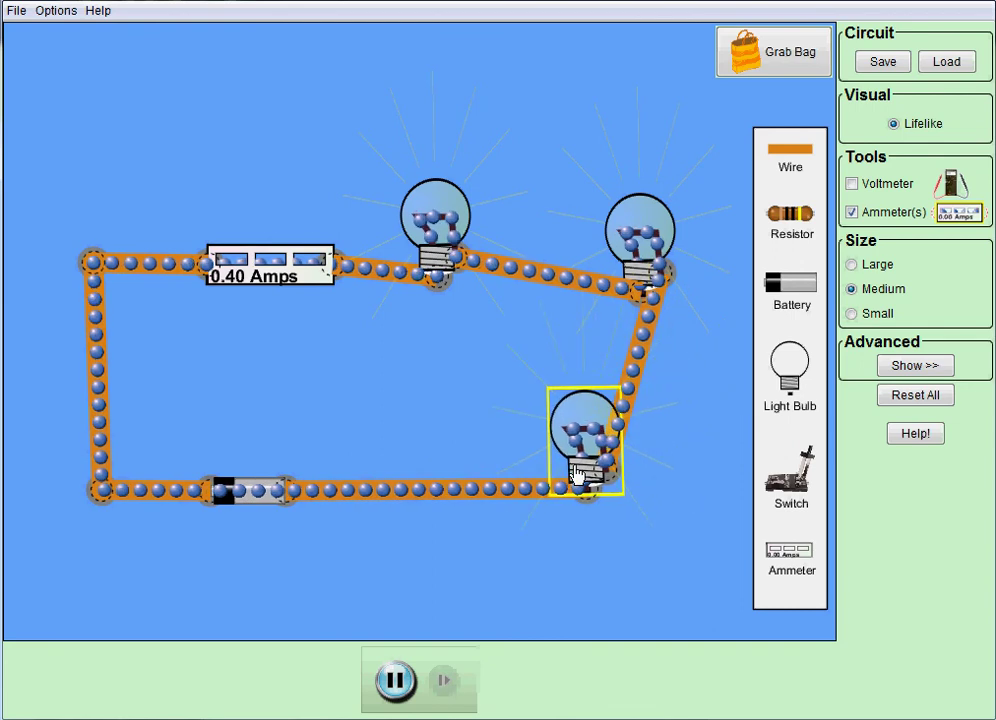
Step: Add a voltmeter at the upper left and put its probes across the battery, reading 12.00 V
left_click(852, 185)
left_click_drag(234, 305, 224, 149)
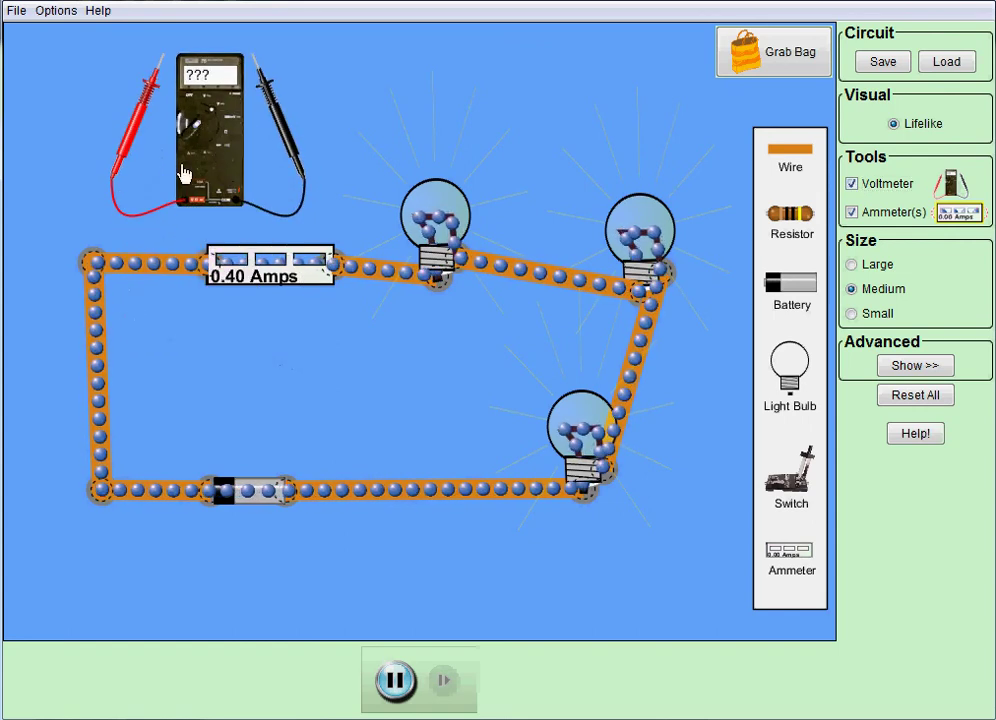
left_click_drag(145, 90, 115, 115)
left_click_drag(262, 120, 279, 133)
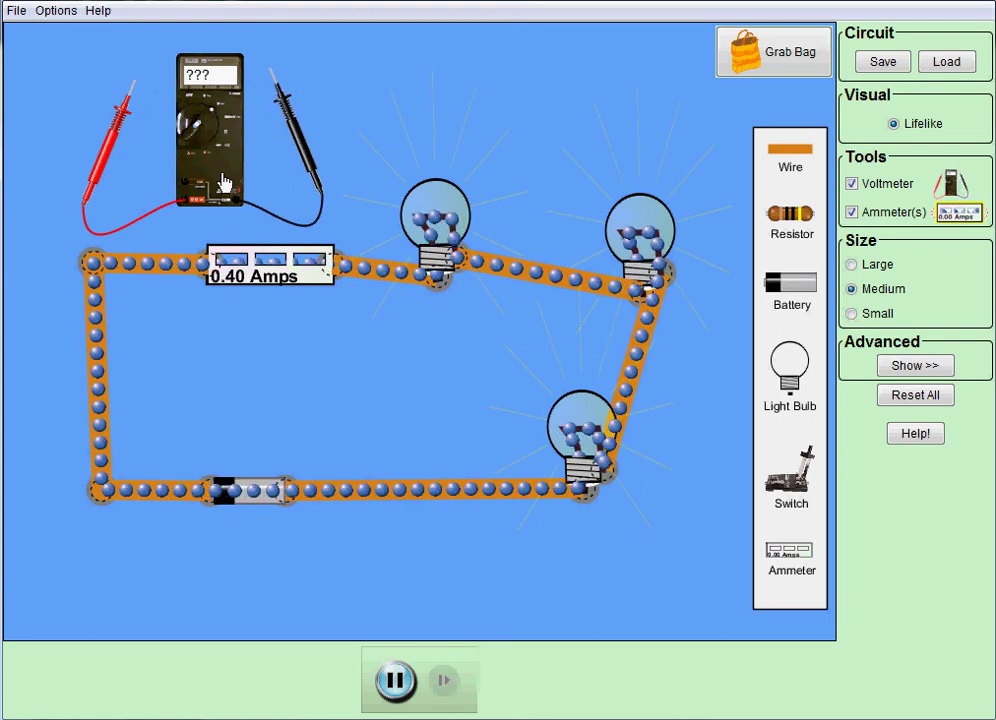
left_click_drag(118, 140, 196, 556)
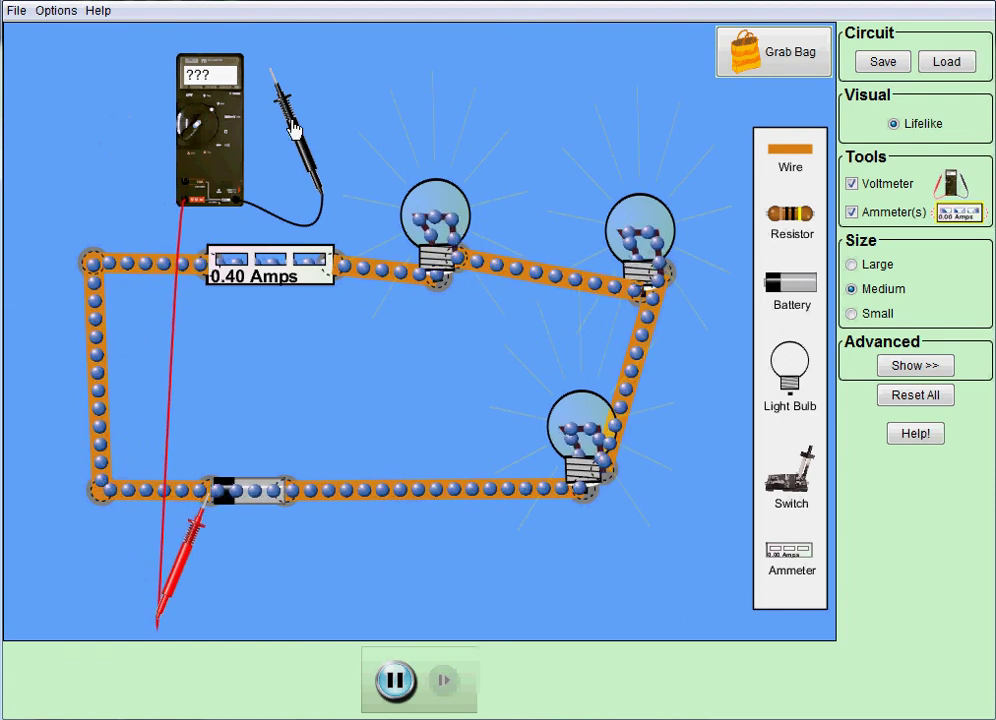
left_click_drag(285, 150, 310, 556)
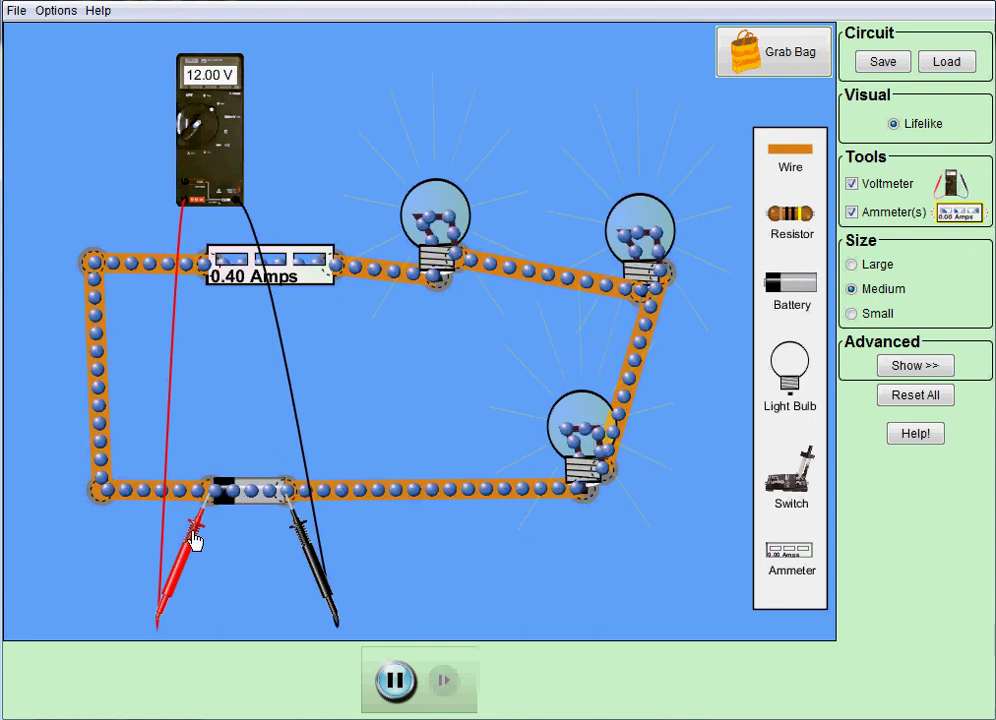
left_click_drag(195, 532, 317, 458)
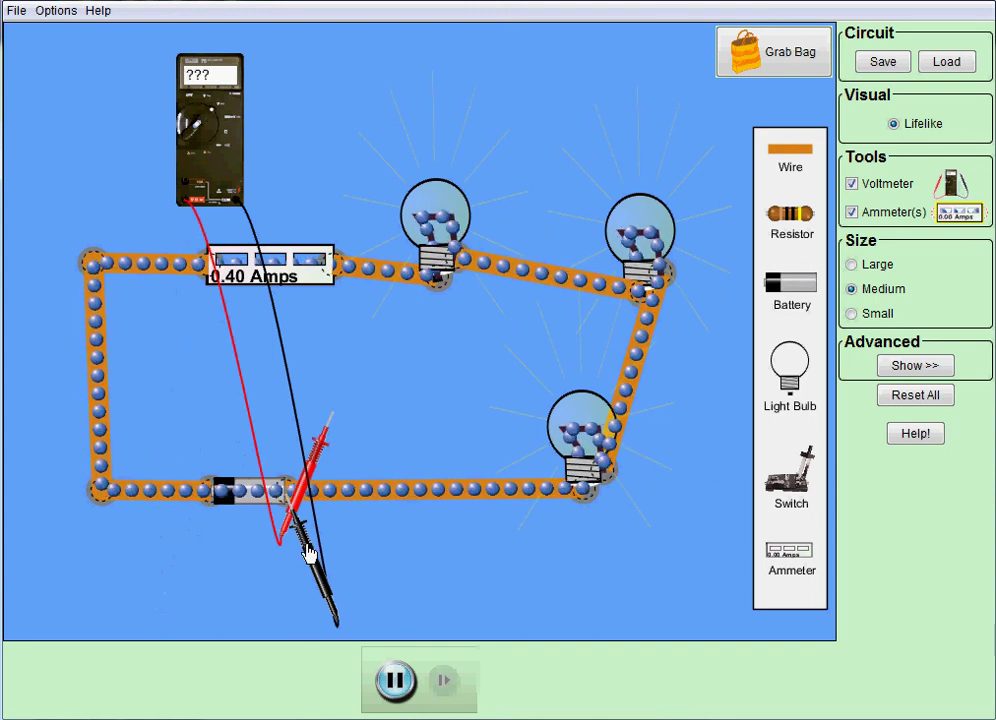
left_click_drag(311, 556, 226, 540)
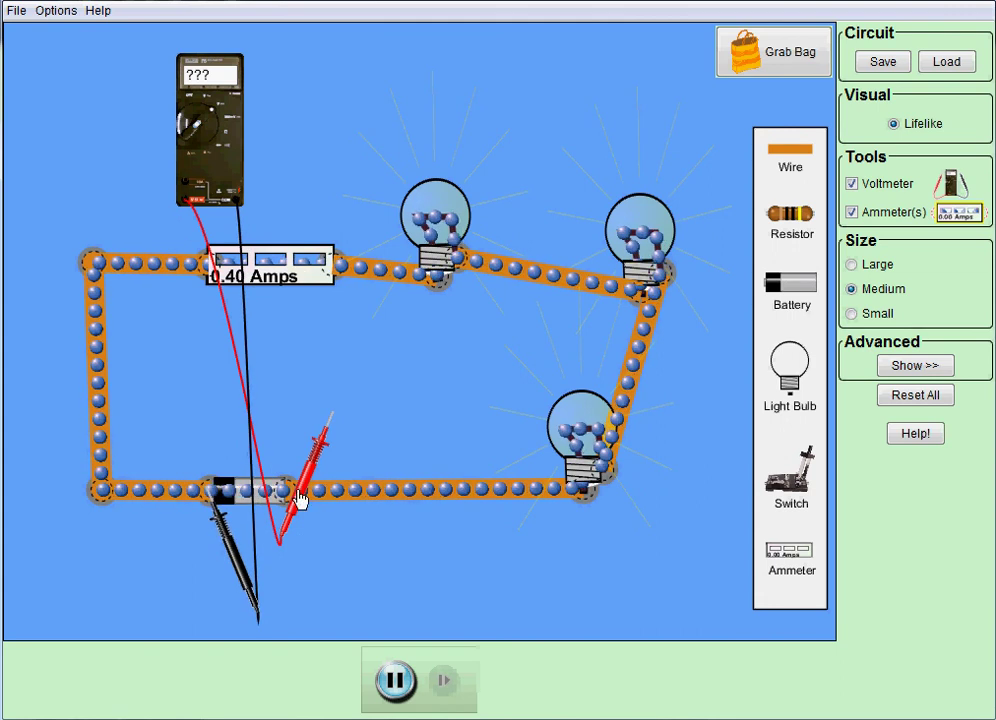
left_click_drag(310, 487, 263, 563)
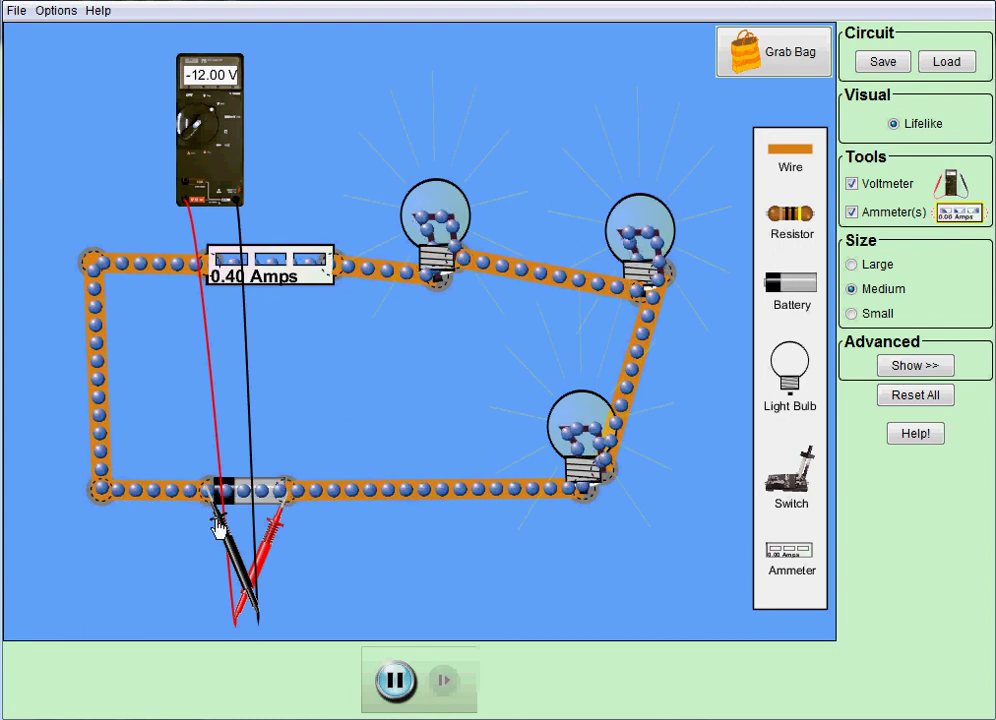
left_click_drag(218, 528, 311, 578)
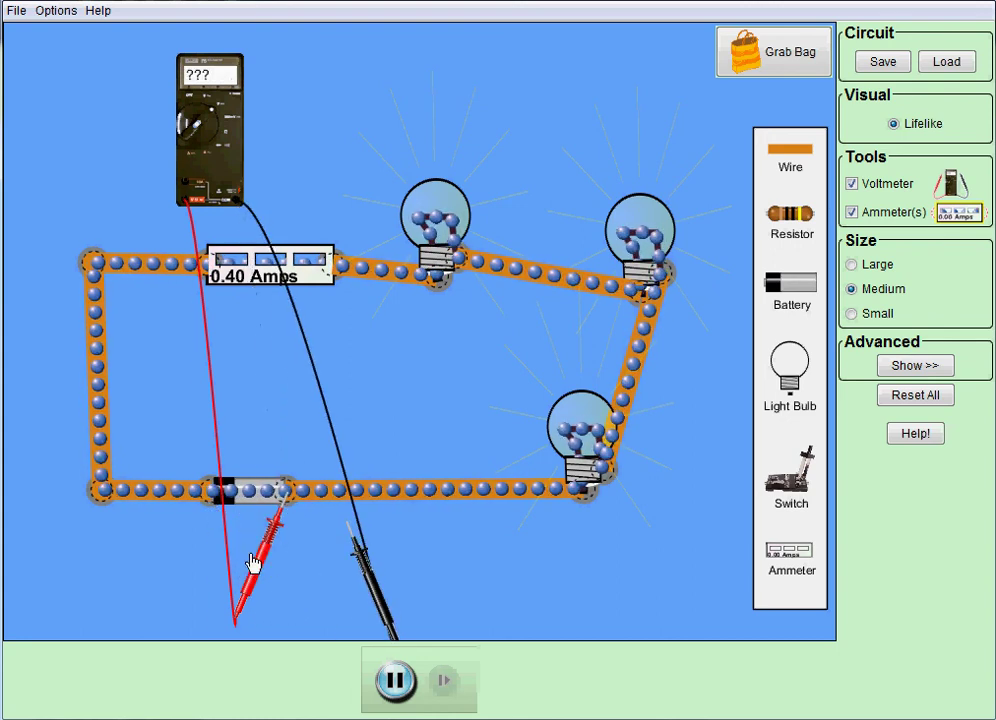
left_click_drag(253, 563, 203, 558)
left_click_drag(368, 572, 298, 530)
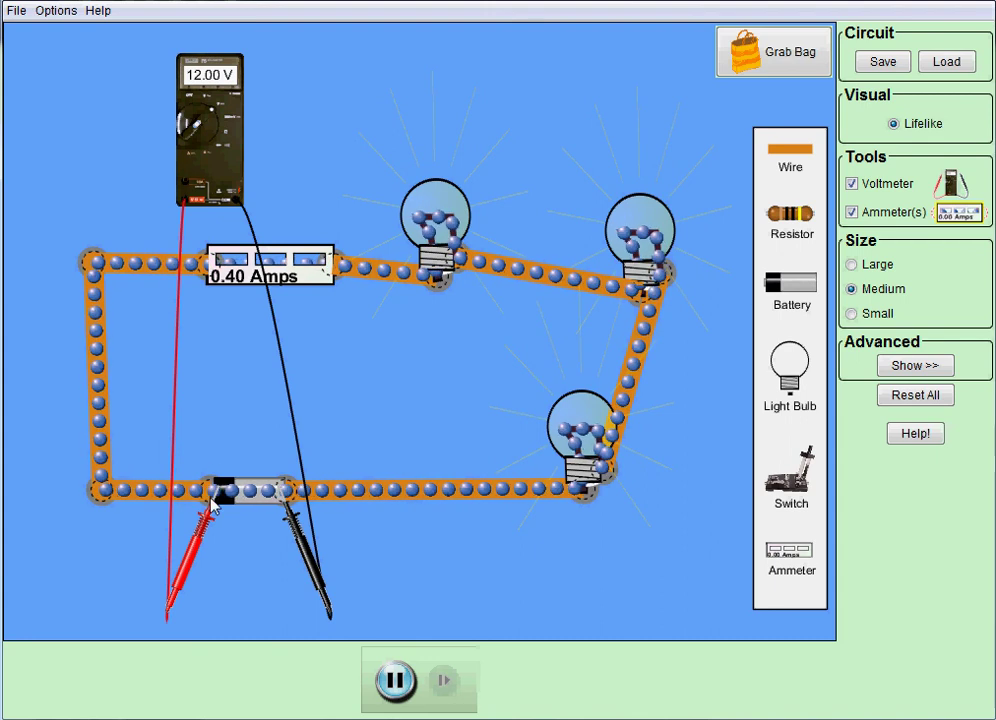
Step: Slide the red probe along the top wire past the first bulb to read 8.00 V, then remove it
left_click_drag(203, 532, 130, 355)
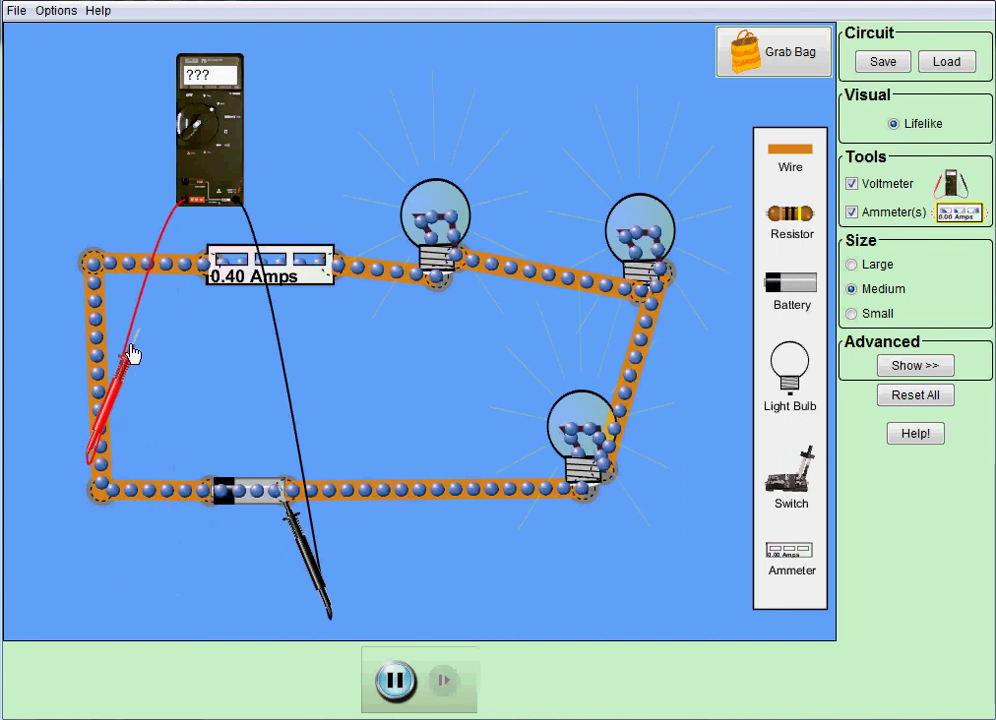
left_click_drag(253, 314, 398, 318)
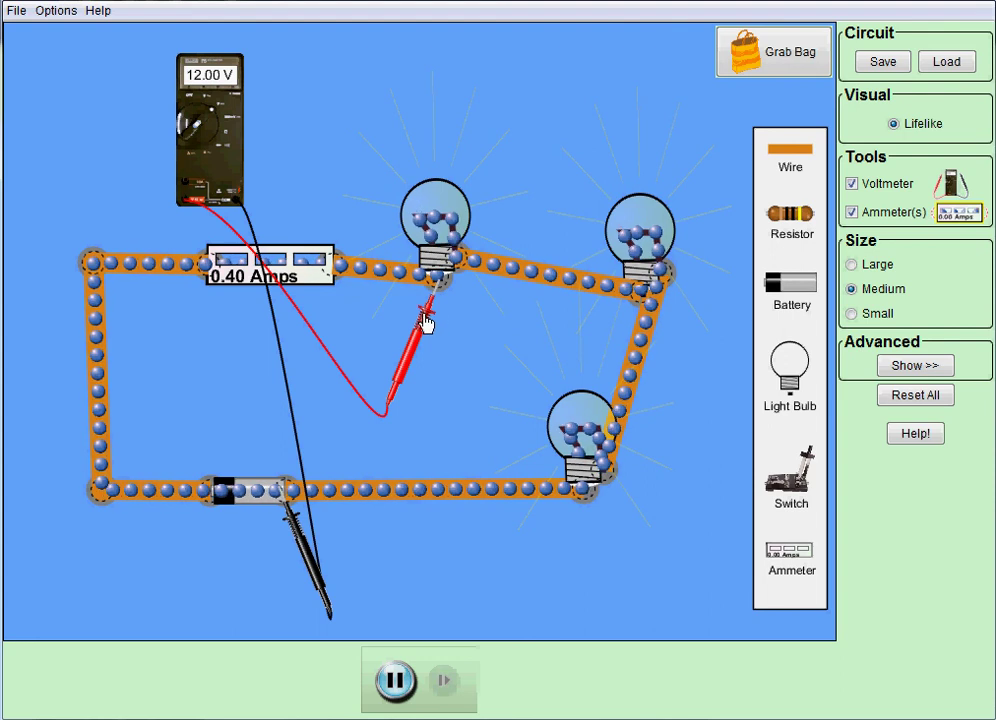
left_click_drag(424, 318, 443, 299)
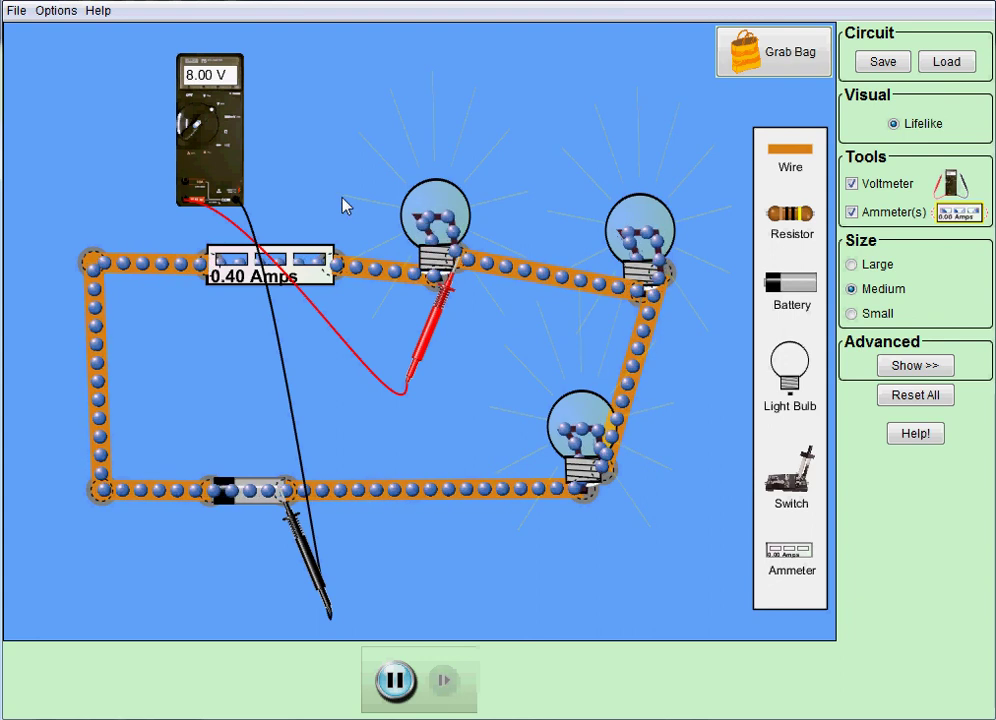
left_click_drag(455, 316, 218, 391)
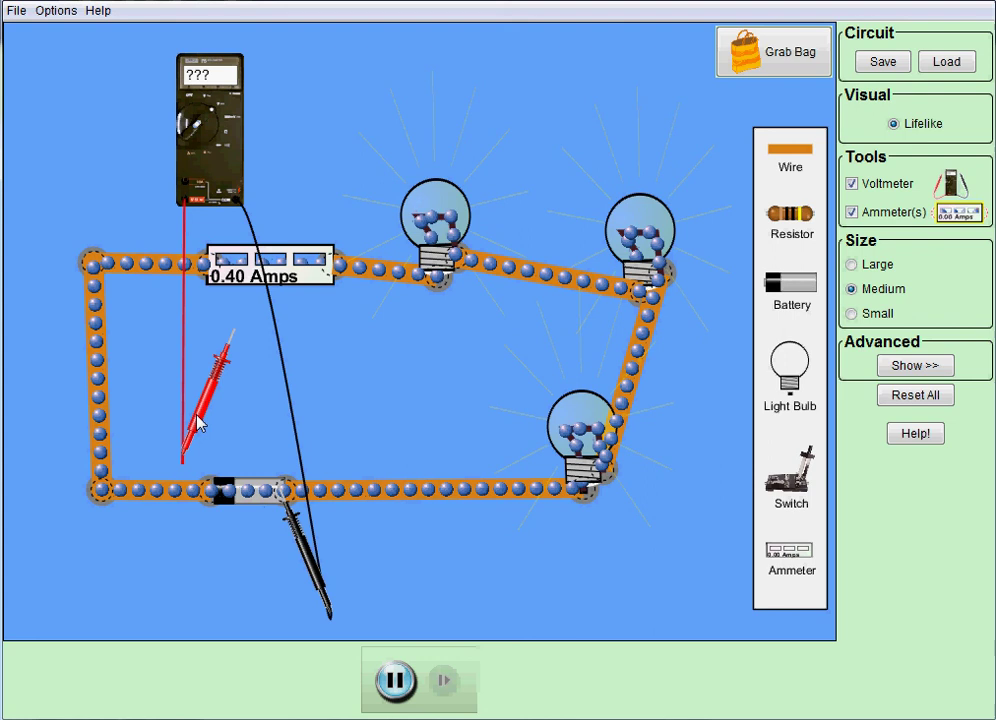